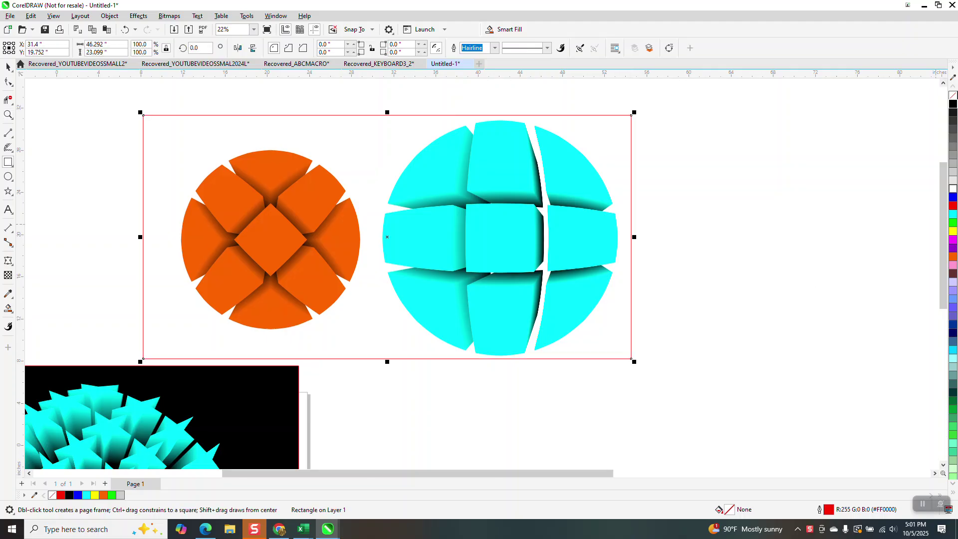
# Fill the rectangle around the orange and cyan spheres with black and place it behind them.
pyautogui.click(952, 103)
pyautogui.click(109, 15)
pyautogui.moveTo(119, 175)
pyautogui.click(258, 186)
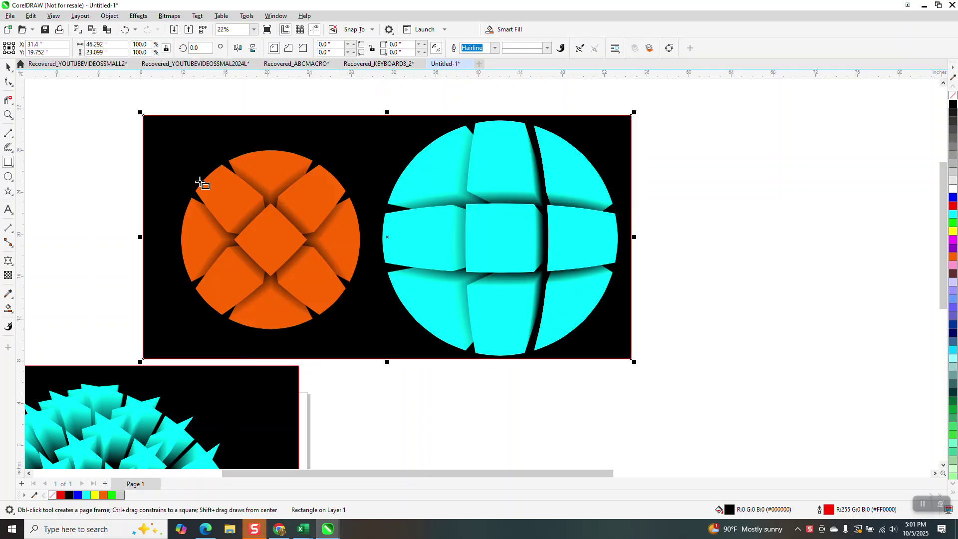
# Examine the finished cyan star sphere up close.
pyautogui.scroll(-1, 505, 155)
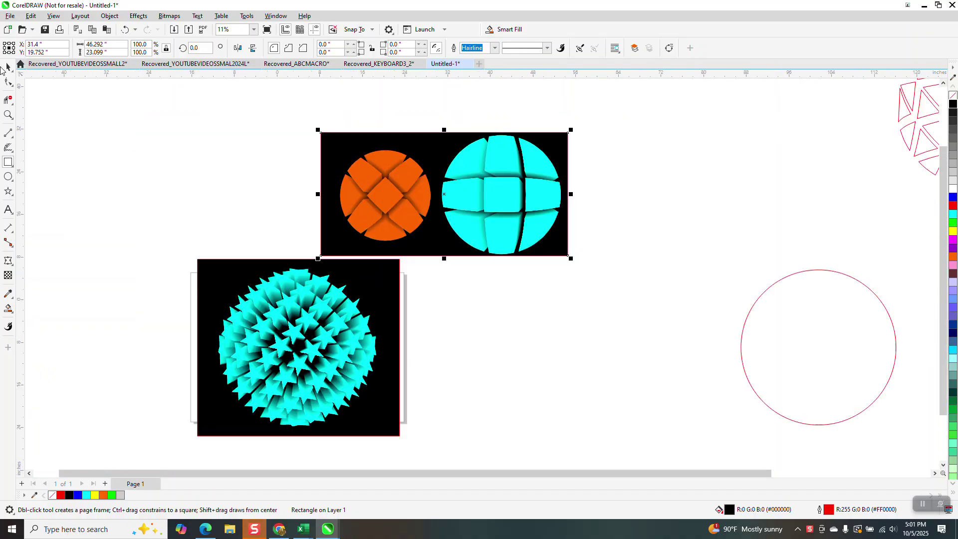
pyautogui.click(6, 68)
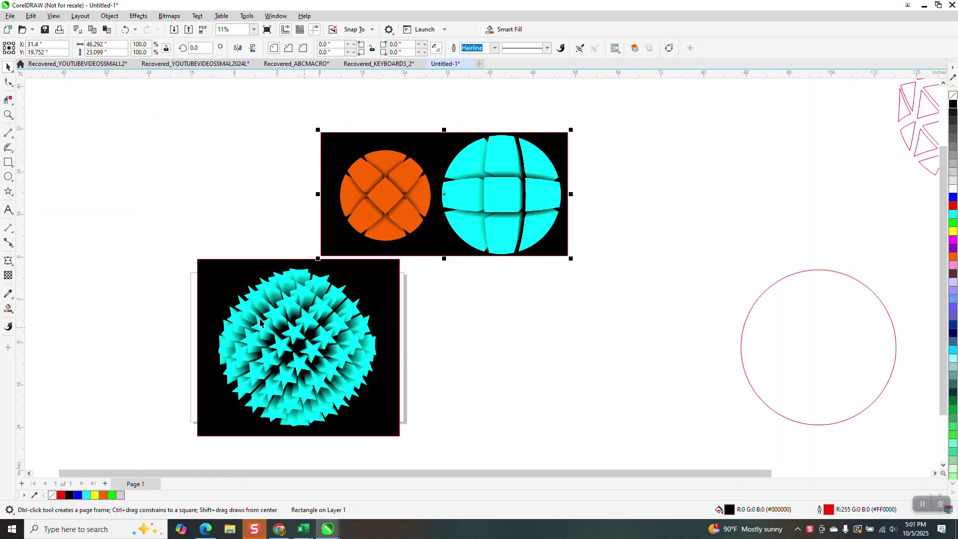
pyautogui.click(7, 115)
pyautogui.moveTo(202, 267); pyautogui.dragTo(444, 422)
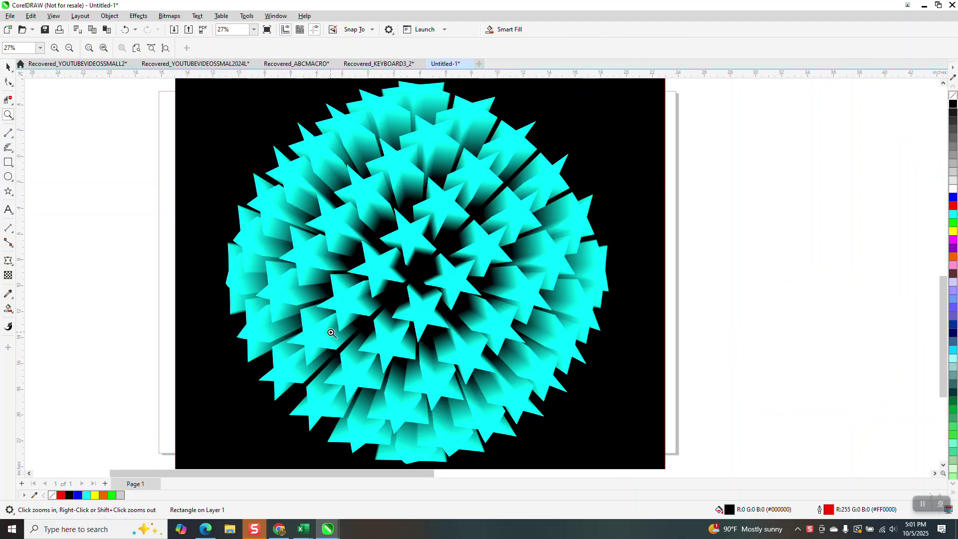
pyautogui.scroll(-2, 295, 316)
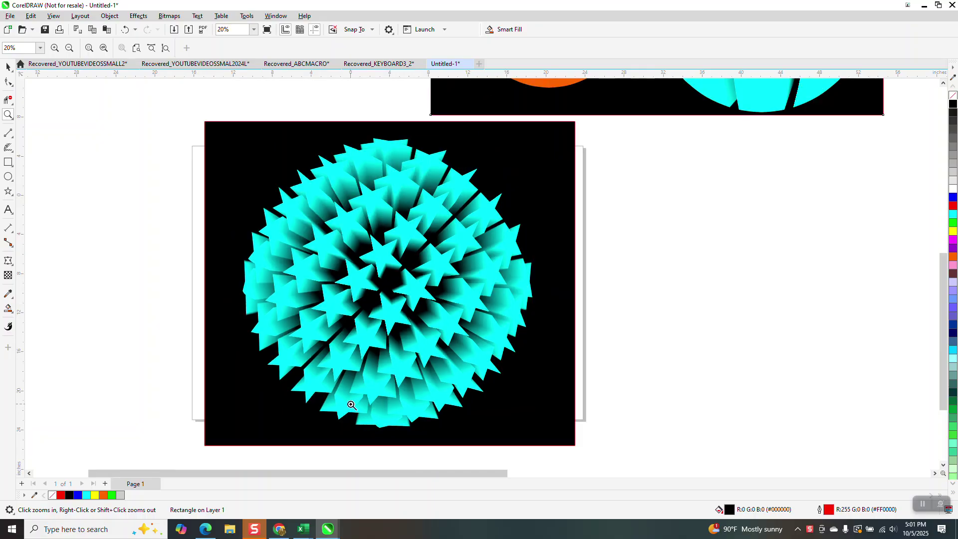
pyautogui.scroll(-2, 233, 300)
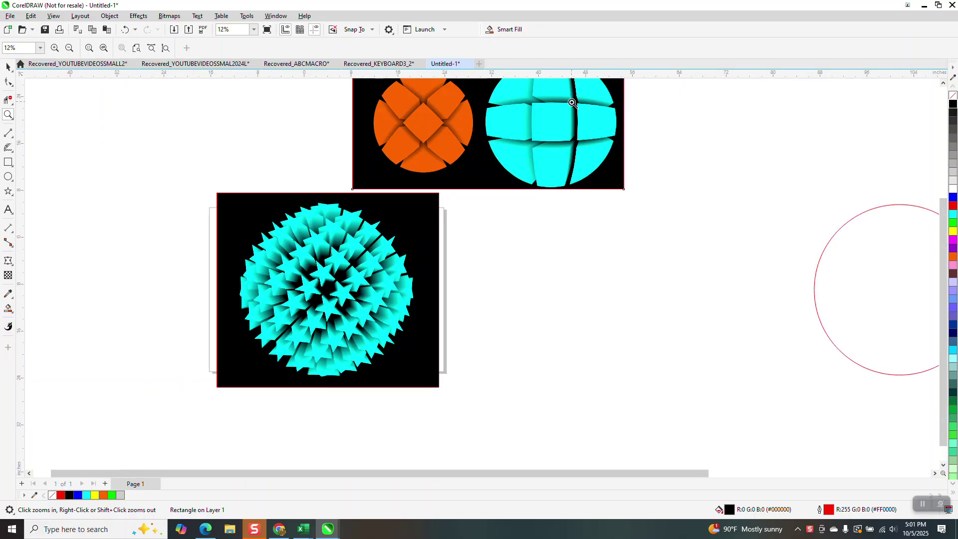
# Draw a five-pointed star about 4.3 by 4.1 inches in the empty area beside the star sphere.
pyautogui.click(9, 192)
pyautogui.click(36, 202)
pyautogui.moveTo(585, 245); pyautogui.dragTo(553, 275)
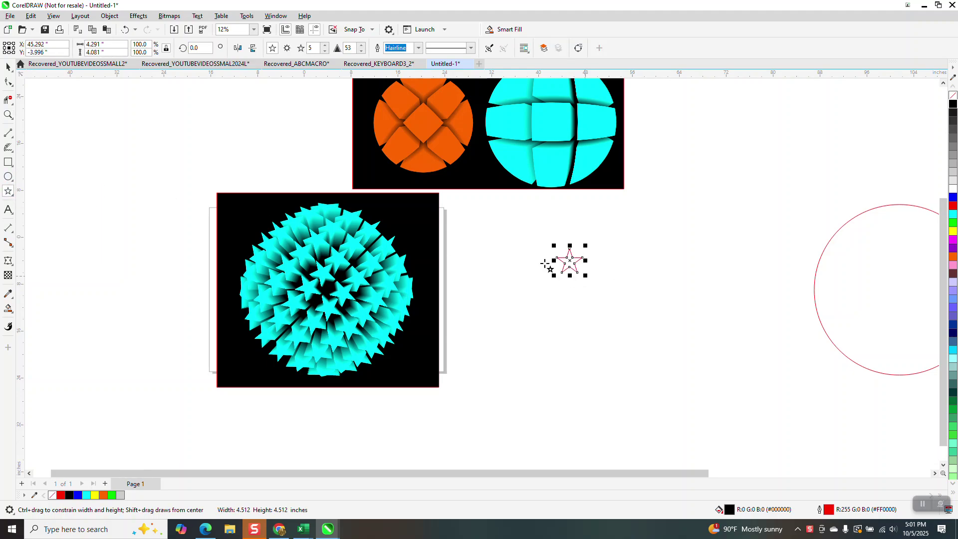
# Duplicate the star horizontally so the copy's left tip meets the original's right tip.
pyautogui.click(8, 66)
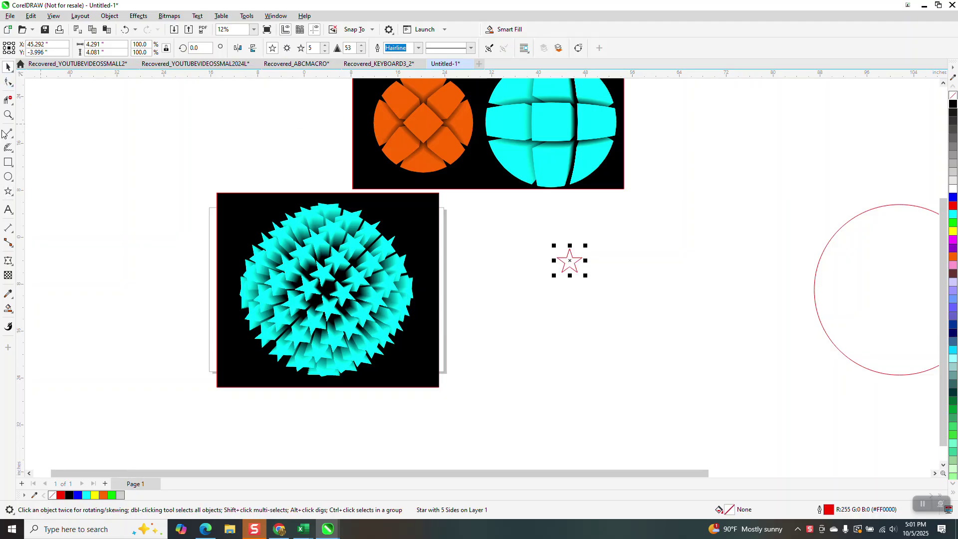
pyautogui.click(8, 114)
pyautogui.moveTo(552, 259); pyautogui.dragTo(603, 293)
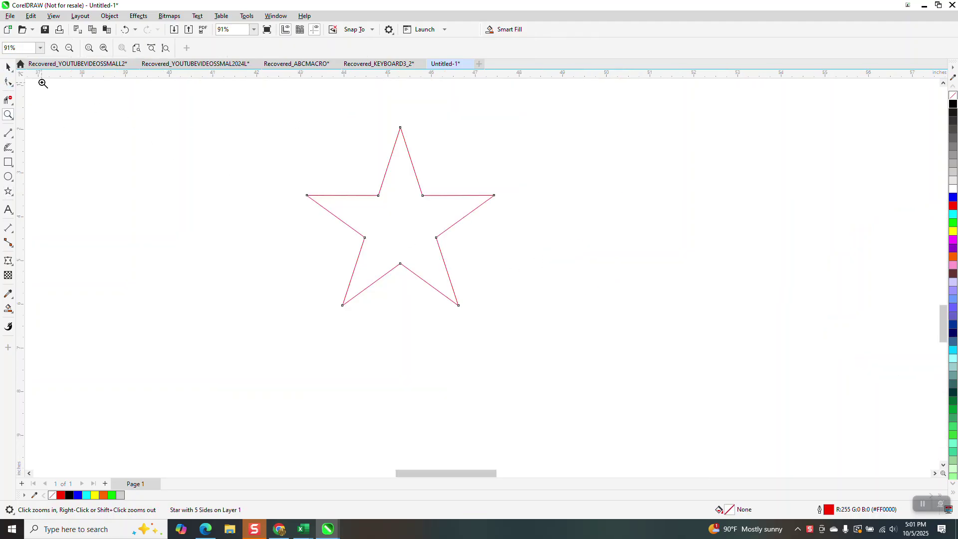
pyautogui.click(10, 68)
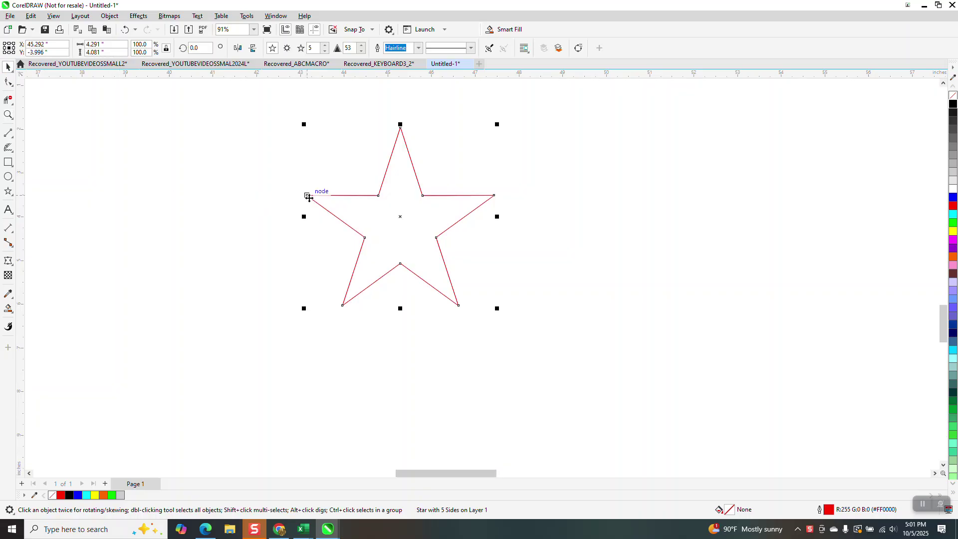
pyautogui.moveTo(306, 196); pyautogui.dragTo(306, 195)
pyautogui.moveTo(444, 202); pyautogui.dragTo(445, 202)
pyautogui.click(334, 215)
pyautogui.click(307, 195)
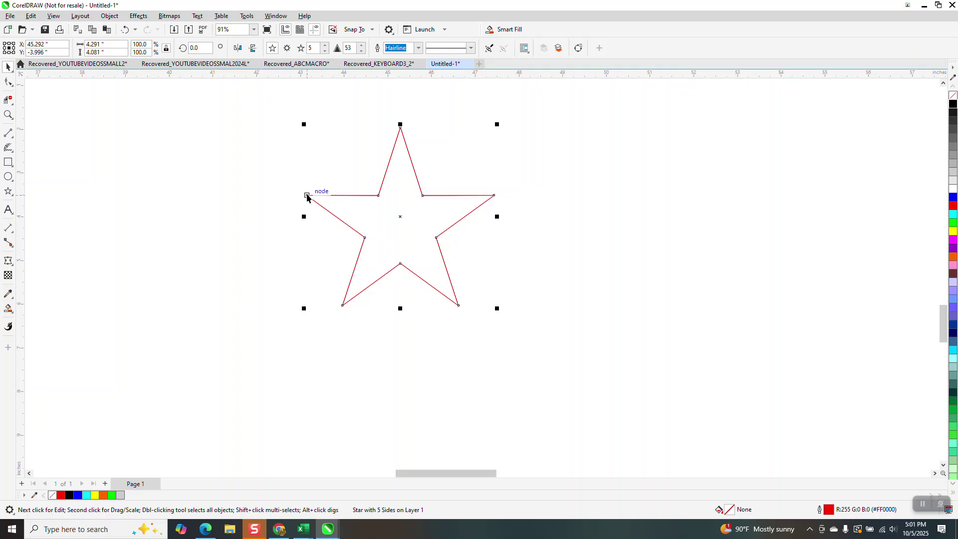
pyautogui.moveTo(307, 195); pyautogui.dragTo(491, 197)
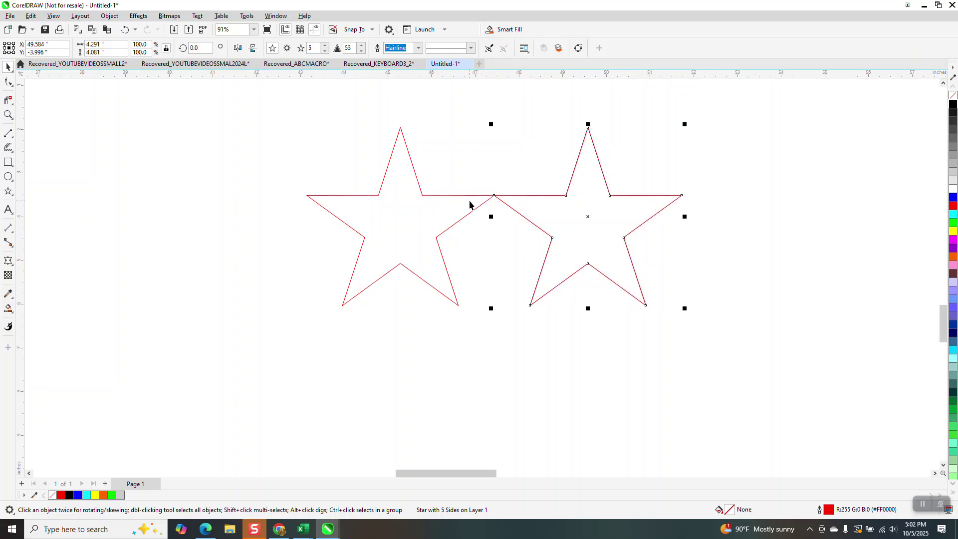
# Nudge the copied star to the right to leave a gap of about 0.5 inch between the two stars.
pyautogui.click(487, 202)
pyautogui.click(552, 214)
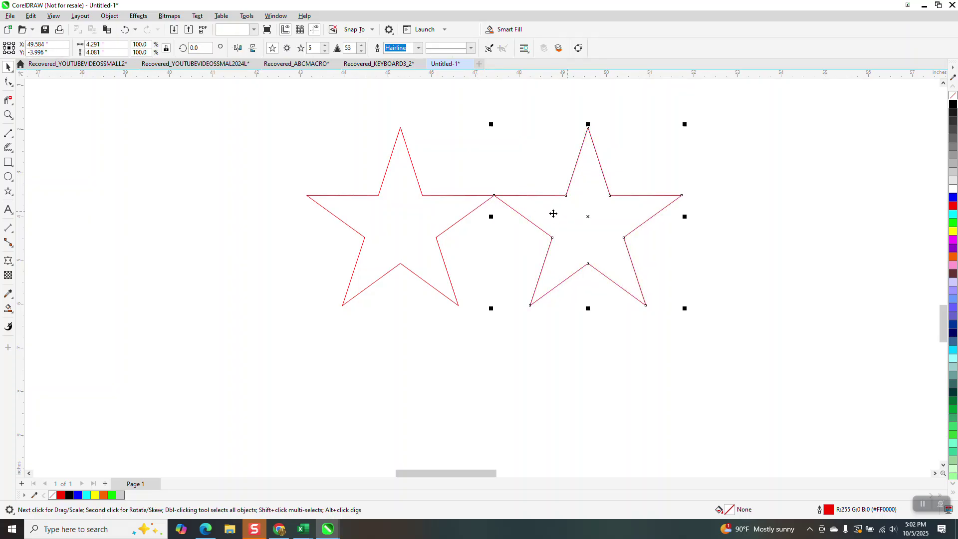
pyautogui.press('Right')
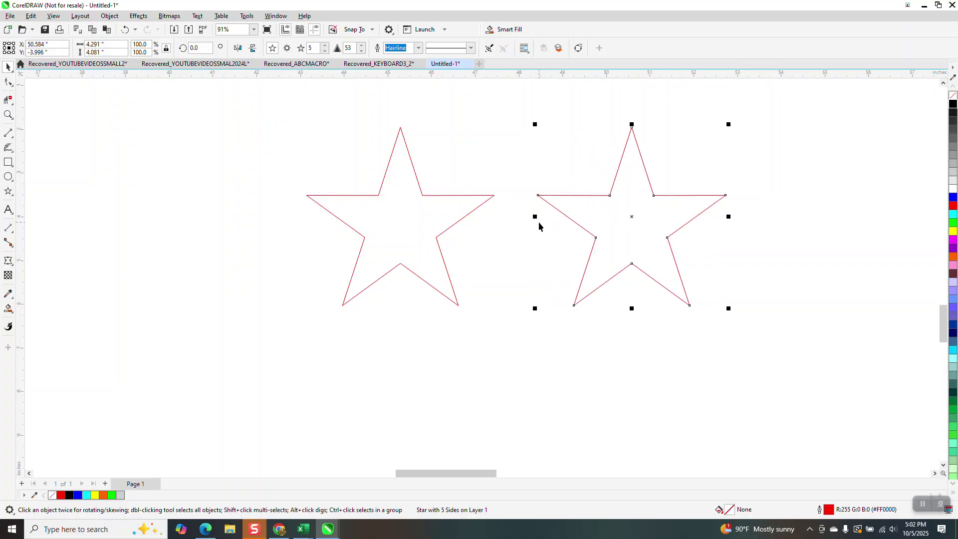
pyautogui.press('Left')
# Duplicate the pair of stars to the right with the same gap and repeat it to form a row of six.
pyautogui.scroll(-2, 432, 254)
pyautogui.moveTo(307, 155); pyautogui.dragTo(633, 309)
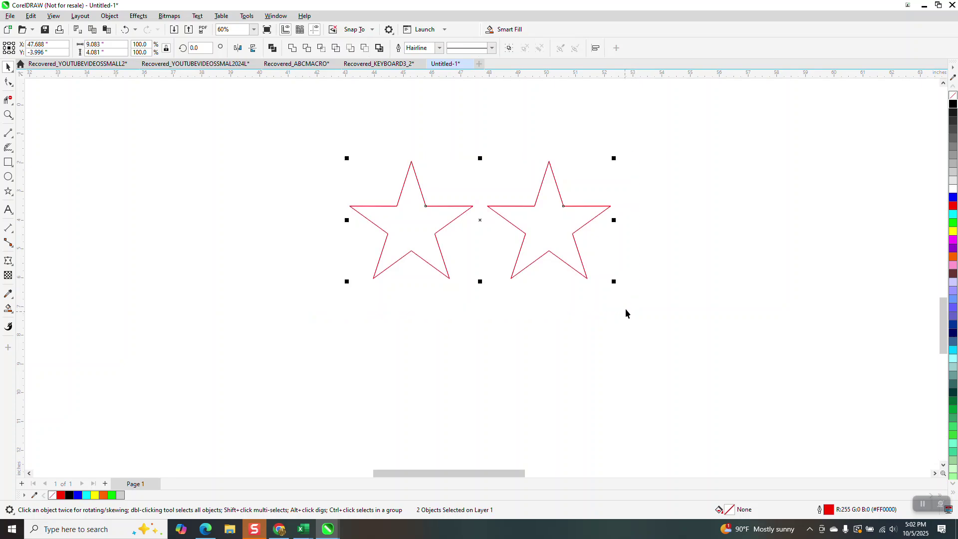
pyautogui.moveTo(351, 206); pyautogui.dragTo(610, 206)
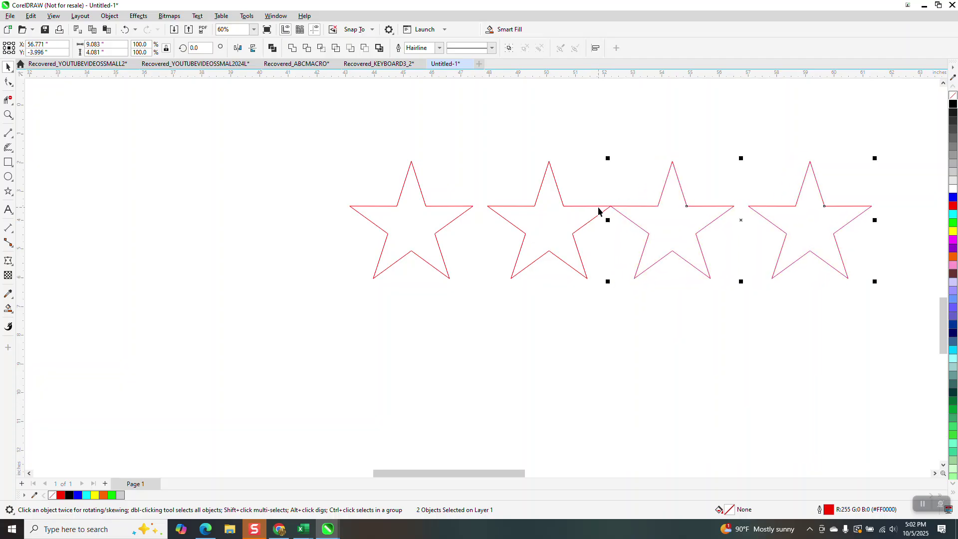
pyautogui.scroll(-2, 447, 184)
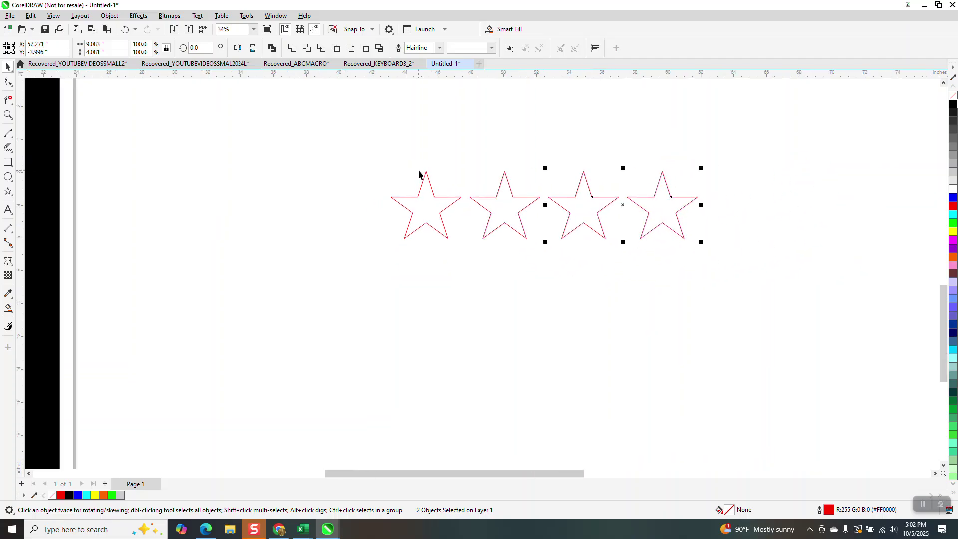
pyautogui.hotkey('ctrl', 'r')
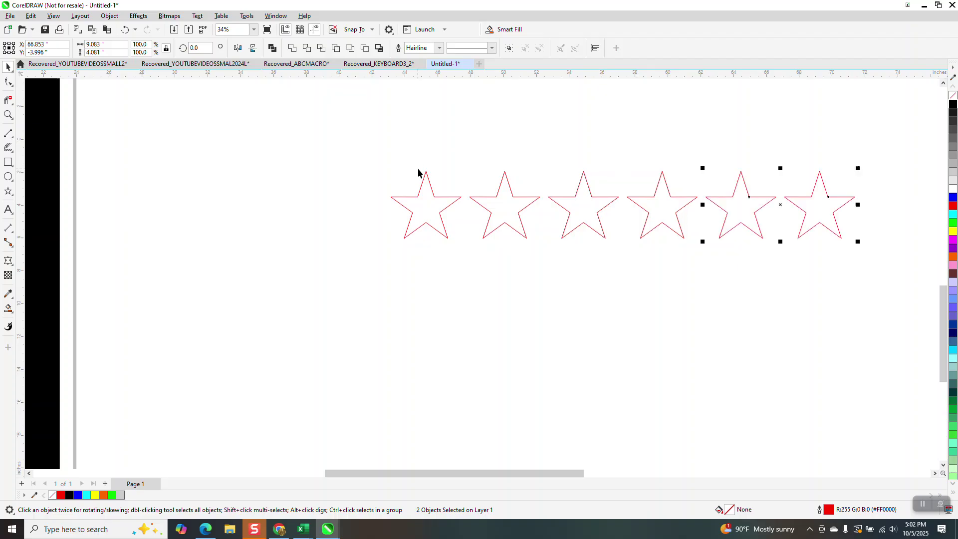
# Group the six stars of the row.
pyautogui.scroll(-1, 468, 171)
pyautogui.moveTo(383, 145); pyautogui.dragTo(756, 259)
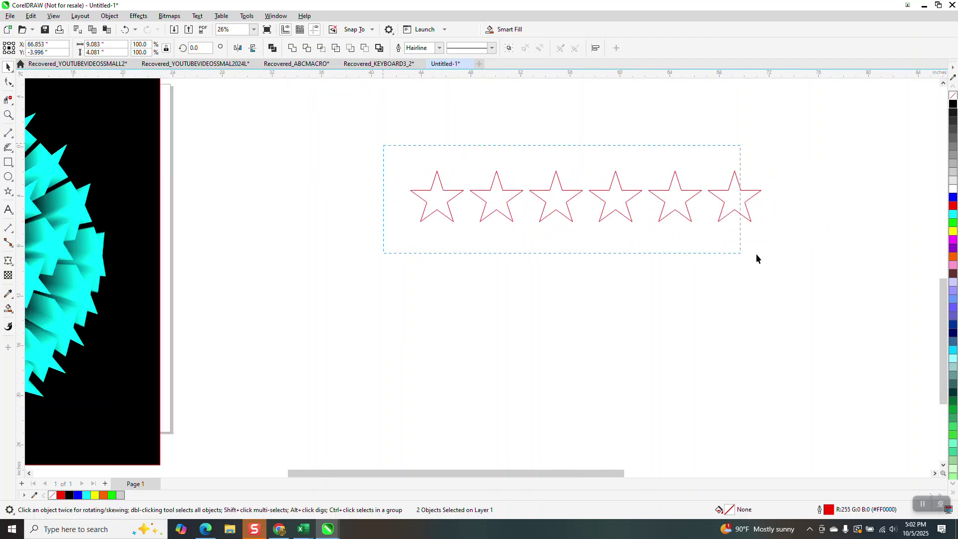
pyautogui.moveTo(809, 271); pyautogui.dragTo(808, 272)
pyautogui.hotkey('ctrl', 'g')
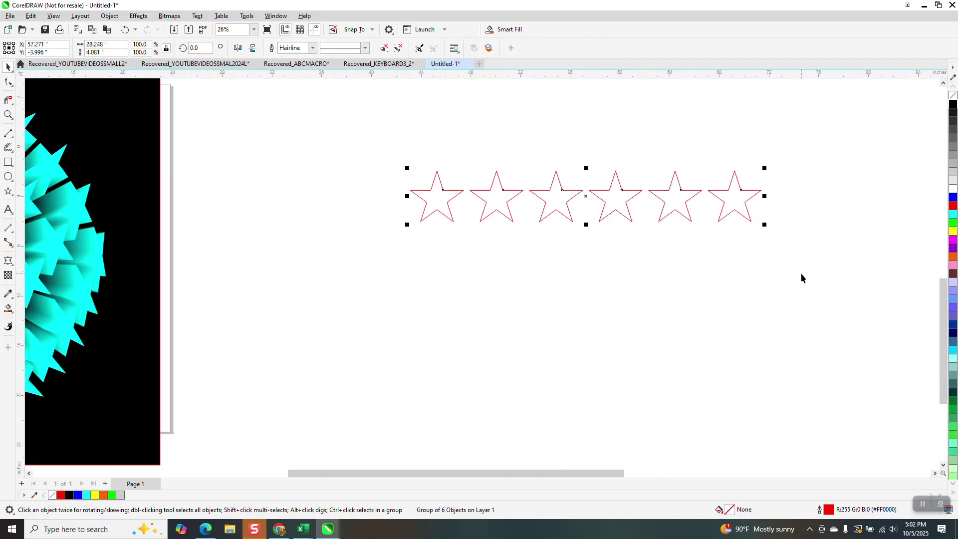
# Copy the star row below the first, shifted left by about half a star spacing, and group both rows.
pyautogui.moveTo(586, 196); pyautogui.dragTo(556, 238)
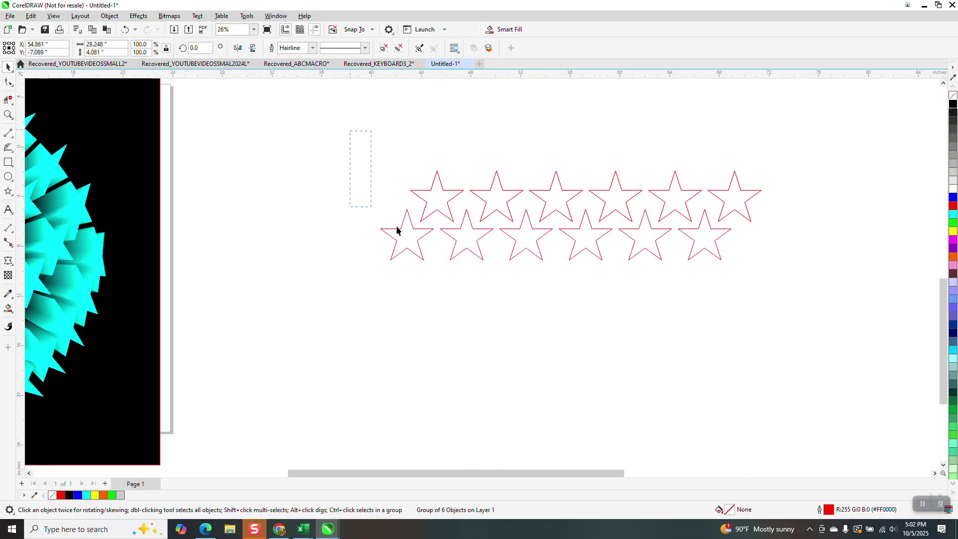
pyautogui.moveTo(813, 301); pyautogui.dragTo(811, 302)
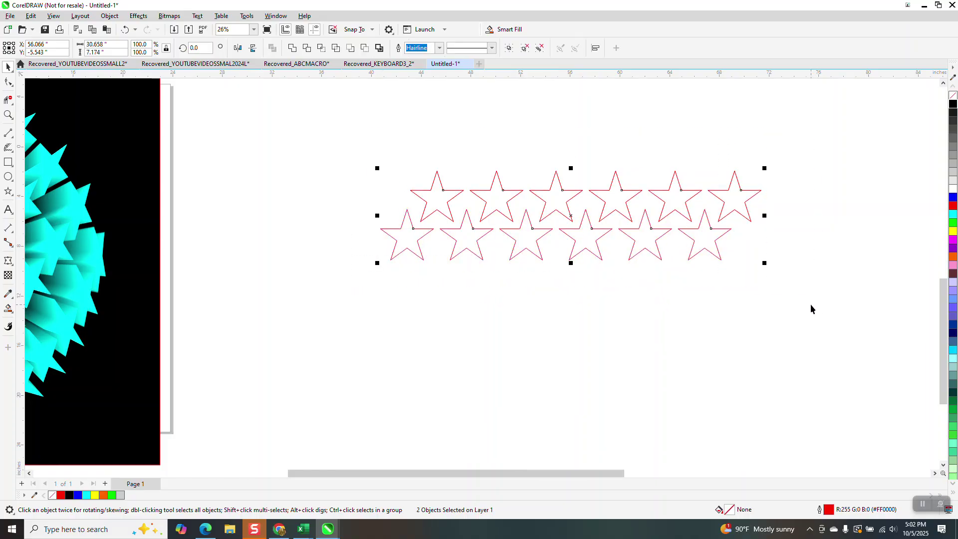
pyautogui.hotkey('ctrl', 'g')
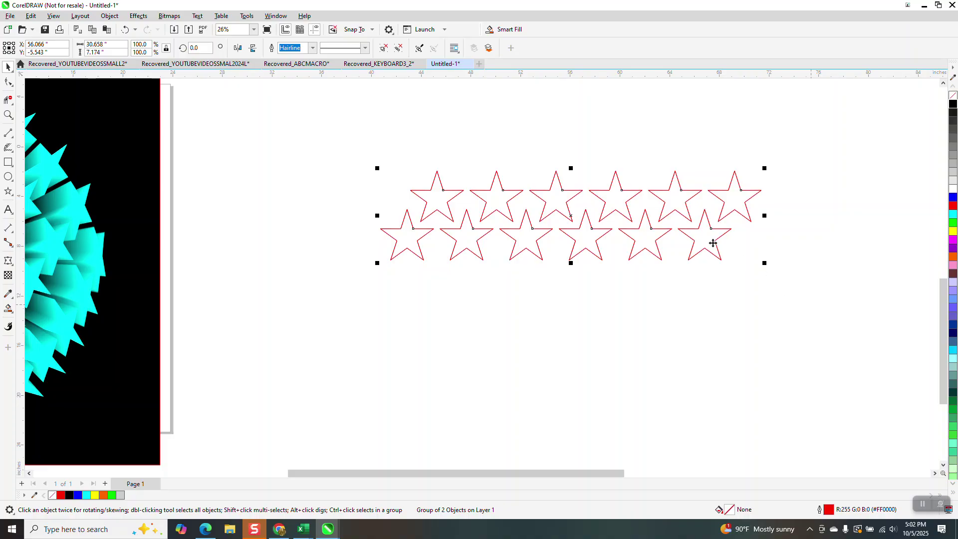
# Duplicate the two-row star group and move the copy 6 inches straight down to continue the staggered pattern.
pyautogui.hotkey('ctrl', 'd')
pyautogui.press('Down')
pyautogui.press('Down')
pyautogui.press('Down')
pyautogui.press('Down')
pyautogui.press('Down')
pyautogui.press('Down')
pyautogui.press('Down')
pyautogui.press('Down')
pyautogui.press('Down')
pyautogui.press('Down')
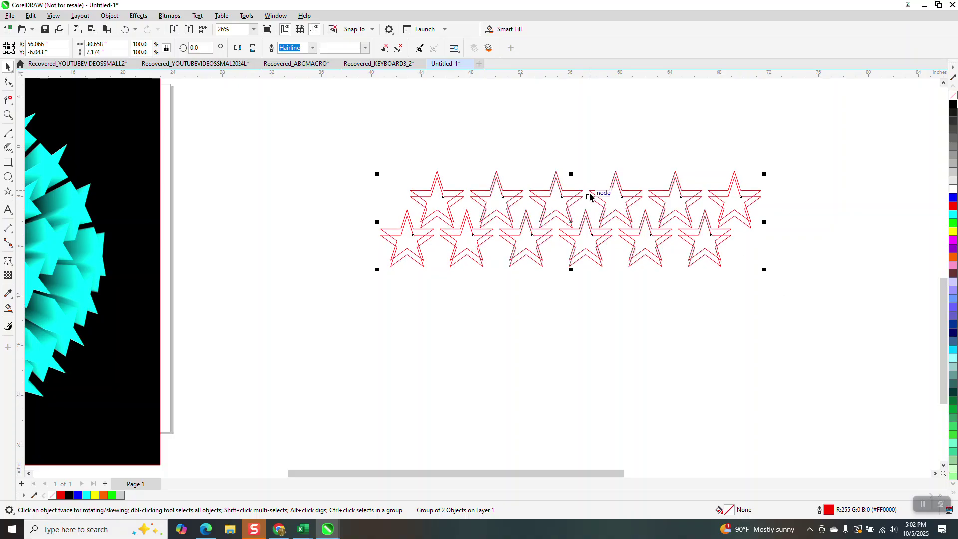
pyautogui.press('Down')
pyautogui.press('Down')
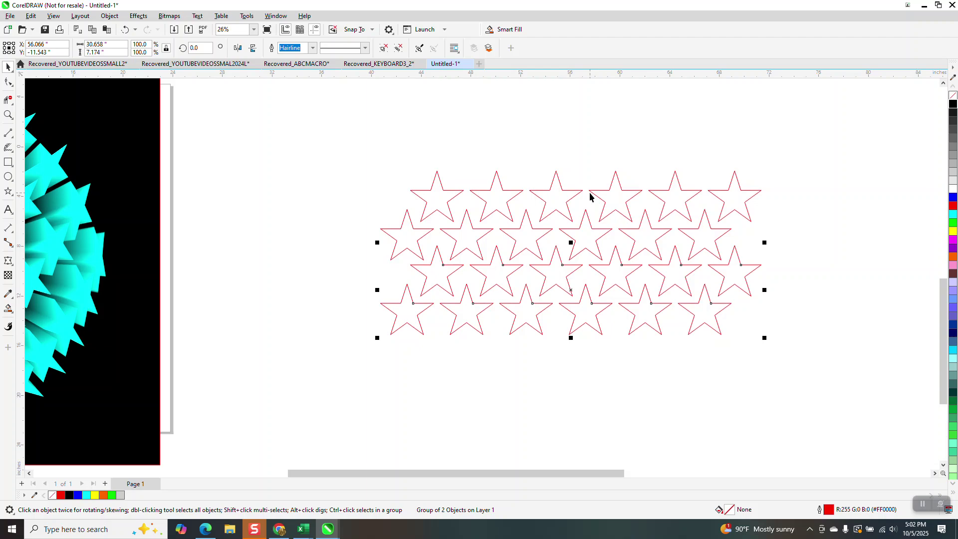
# Repeat the two-row duplication downward three more times to build a grid of ten star rows.
pyautogui.scroll(-1, 549, 193)
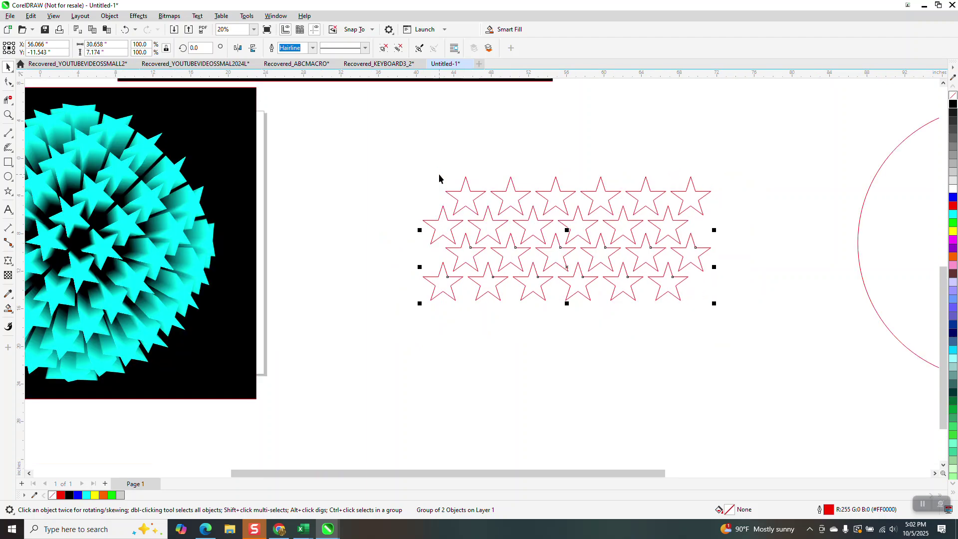
pyautogui.hotkey('ctrl', 'd')
pyautogui.hotkey('ctrl', 'd')
pyautogui.hotkey('ctrl', 'd')
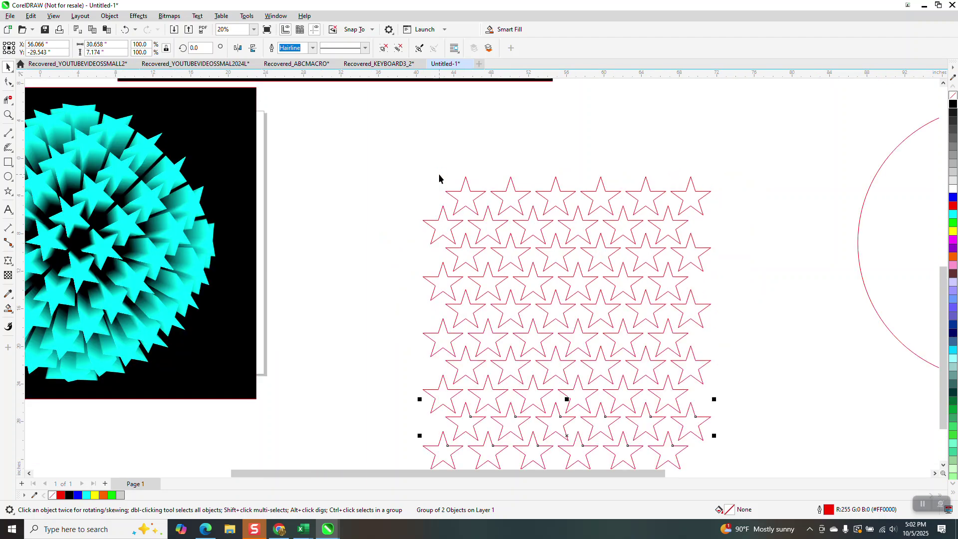
# Group all ten rows of stars into one object.
pyautogui.scroll(-2, 435, 187)
pyautogui.moveTo(399, 170); pyautogui.dragTo(668, 412)
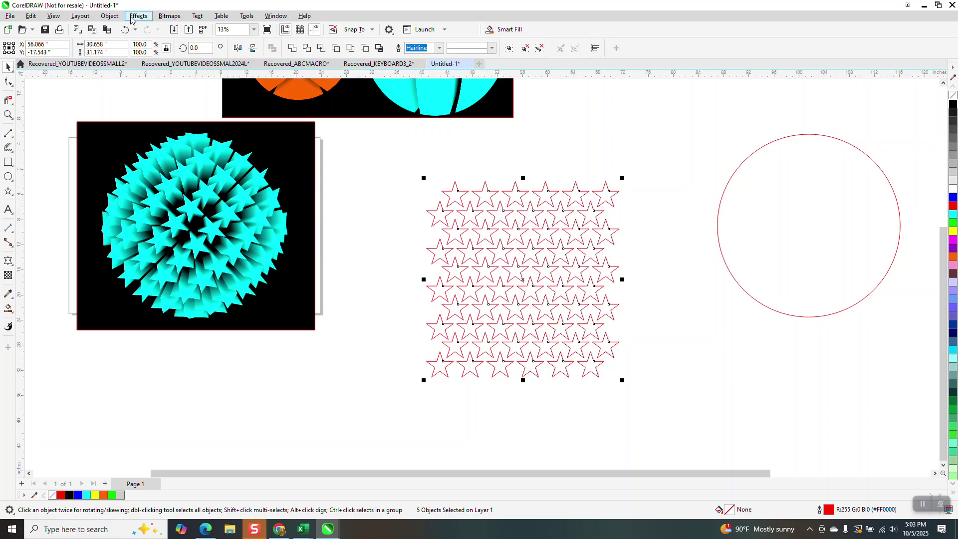
pyautogui.click(111, 16)
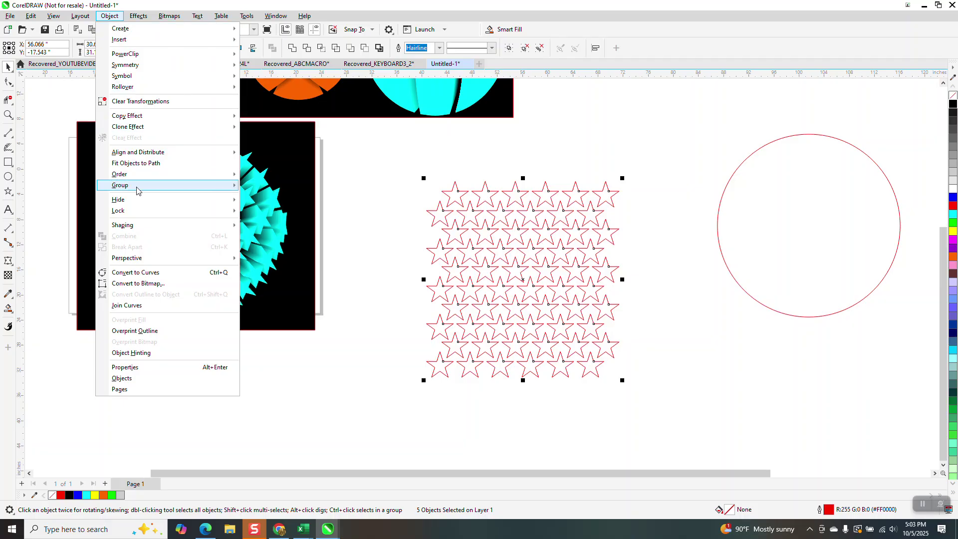
pyautogui.moveTo(137, 190)
pyautogui.click(267, 186)
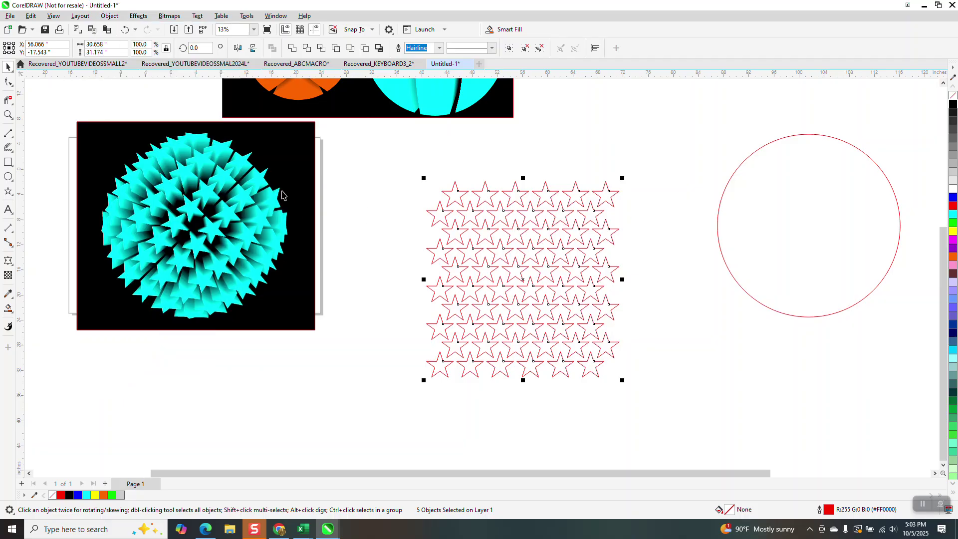
# Fill the star grid with cyan and remove its outline.
pyautogui.click(953, 215)
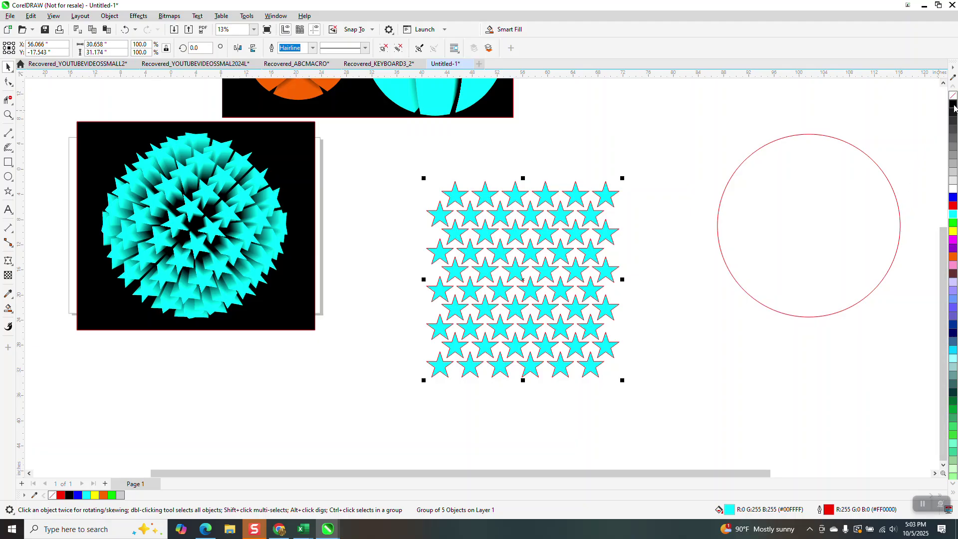
pyautogui.rightClick(953, 102)
# Move the red circle close to the star grid and shape the grid with an envelope created from that circle.
pyautogui.moveTo(768, 242); pyautogui.dragTo(758, 278)
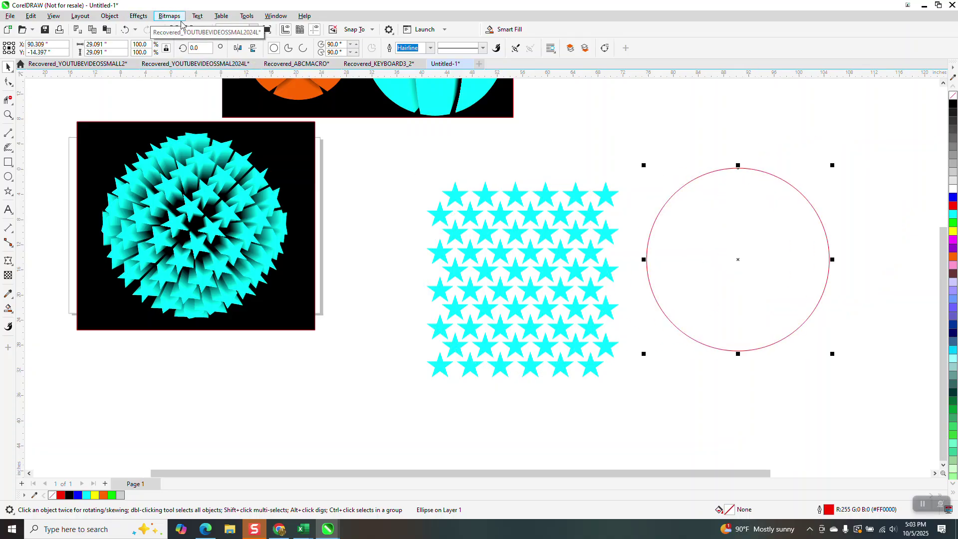
pyautogui.click(140, 15)
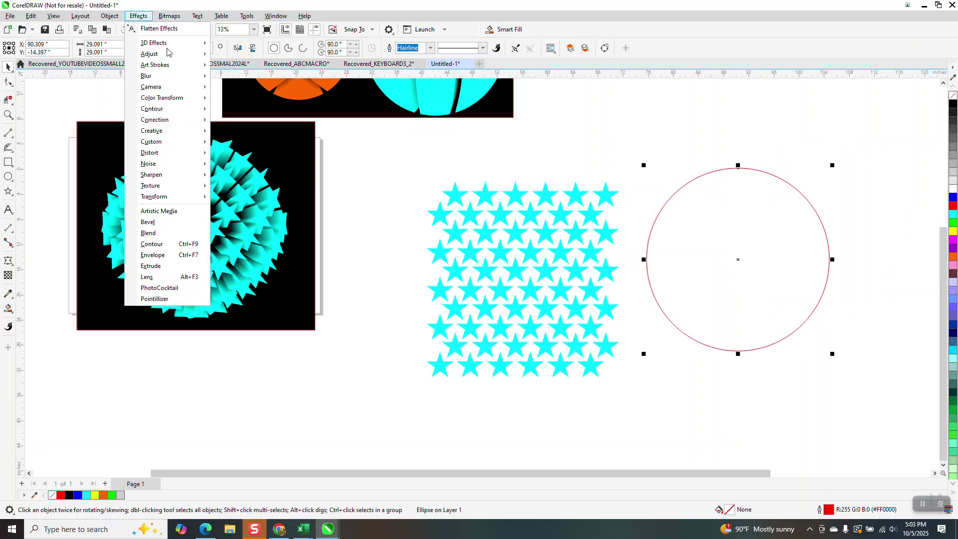
pyautogui.click(156, 256)
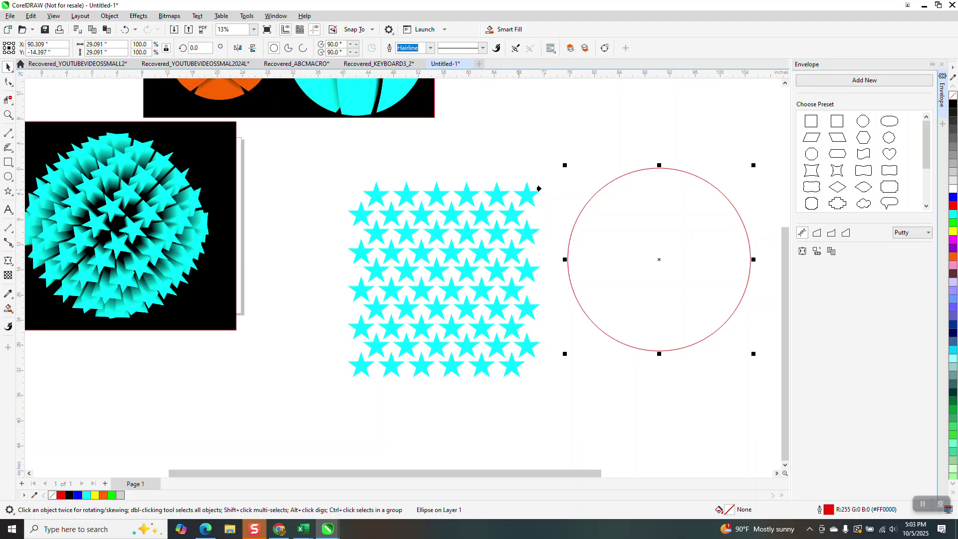
pyautogui.click(598, 195)
pyautogui.click(535, 290)
pyautogui.click(528, 194)
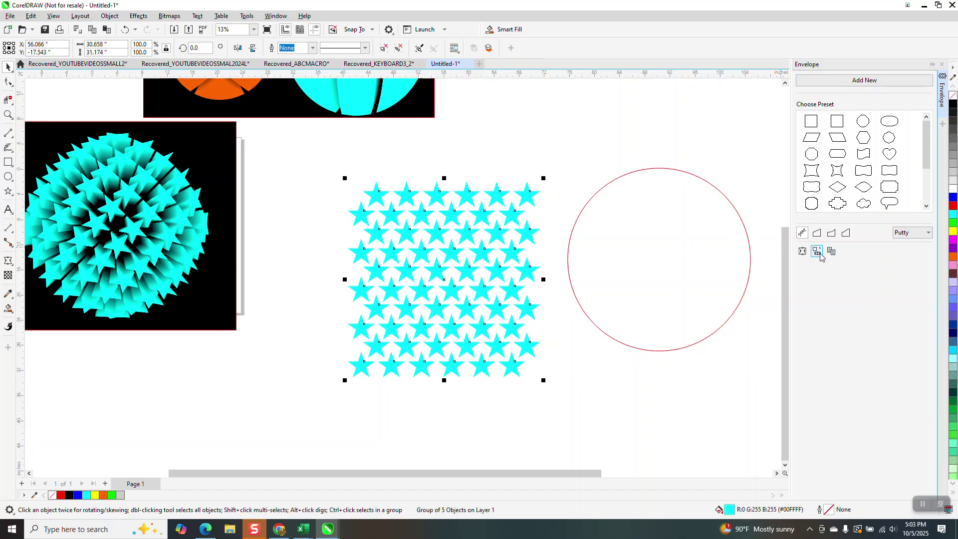
pyautogui.click(802, 251)
pyautogui.click(630, 264)
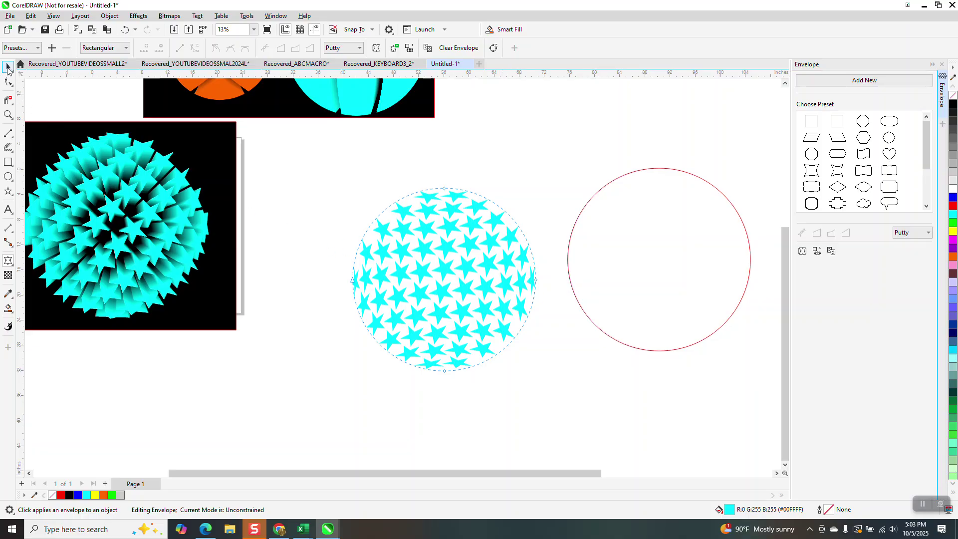
pyautogui.click(8, 67)
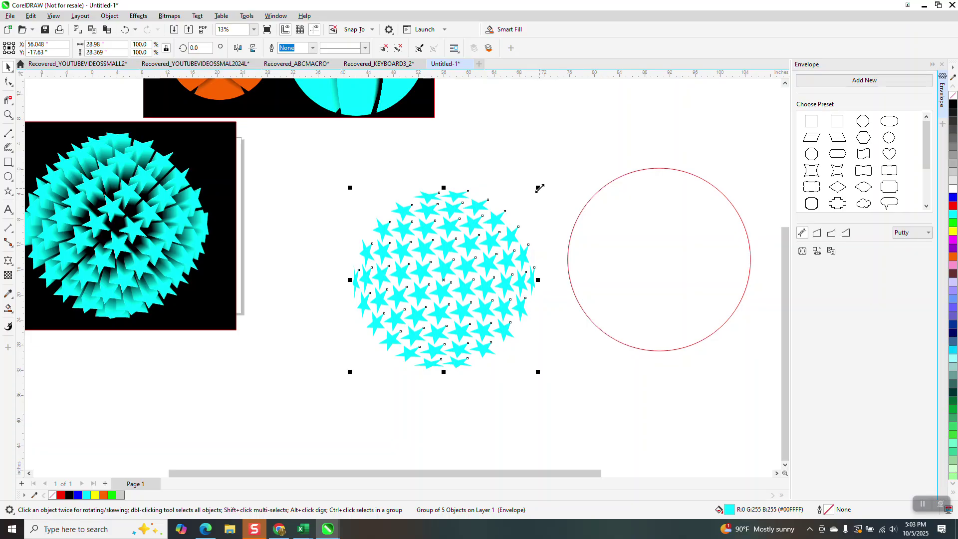
# Place a centered, black-filled copy of the enveloped stars, scaled to 67%, behind the cyan original.
pyautogui.moveTo(539, 188); pyautogui.dragTo(513, 210)
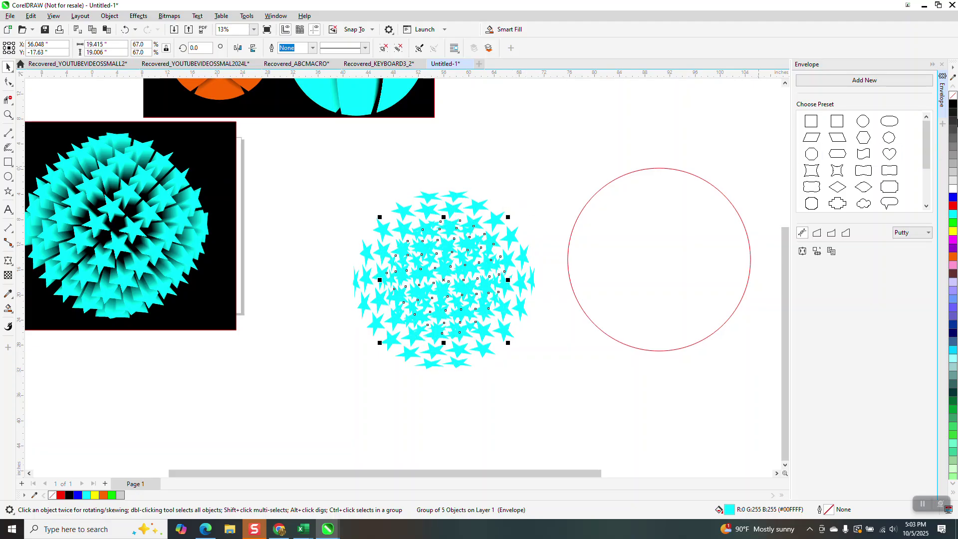
pyautogui.click(953, 103)
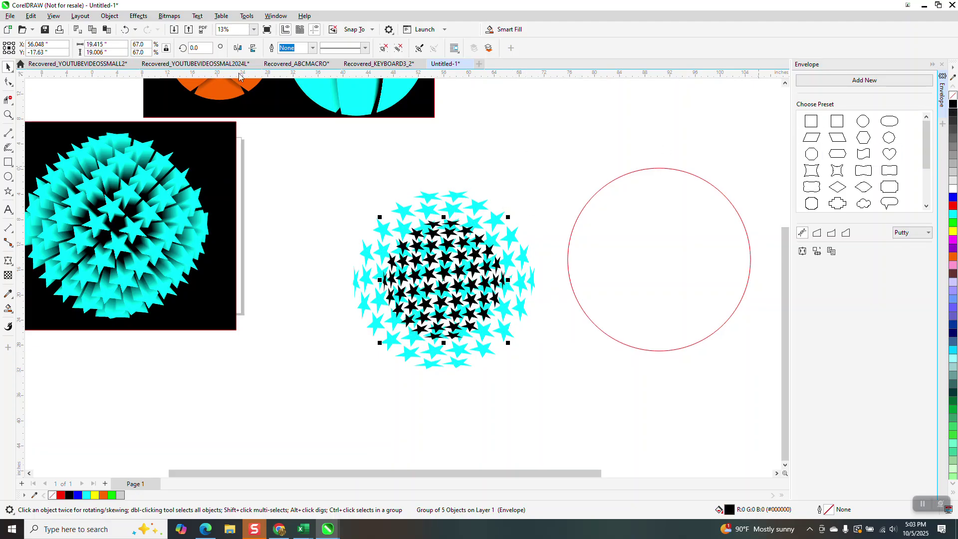
pyautogui.click(109, 16)
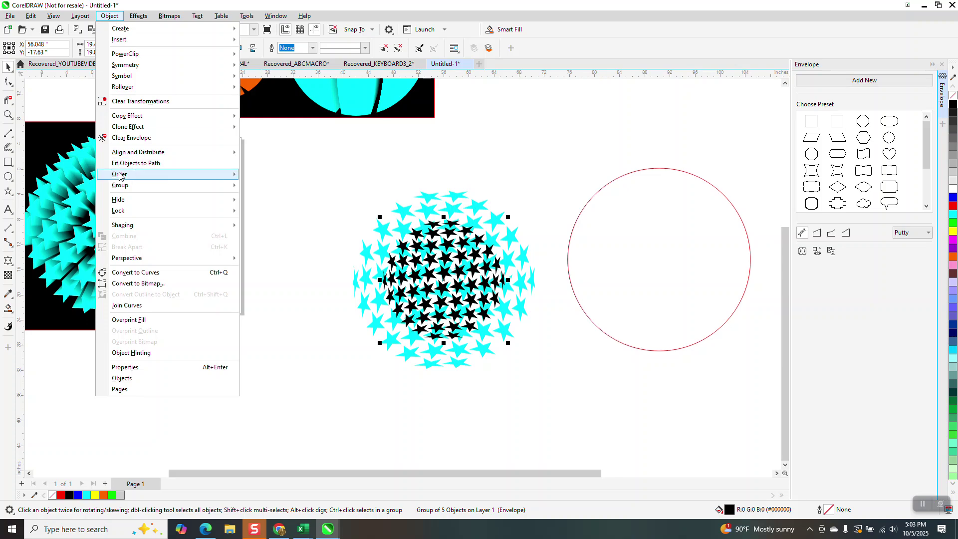
pyautogui.moveTo(119, 175)
pyautogui.click(269, 184)
# Blend the large cyan stars with the small black stars using 200 steps.
pyautogui.moveTo(340, 174); pyautogui.dragTo(563, 402)
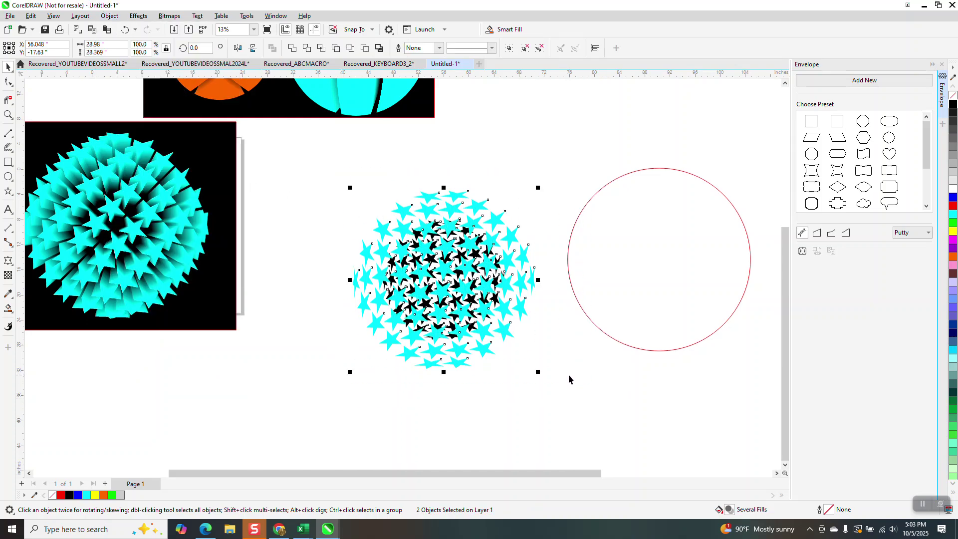
pyautogui.click(943, 66)
pyautogui.click(138, 16)
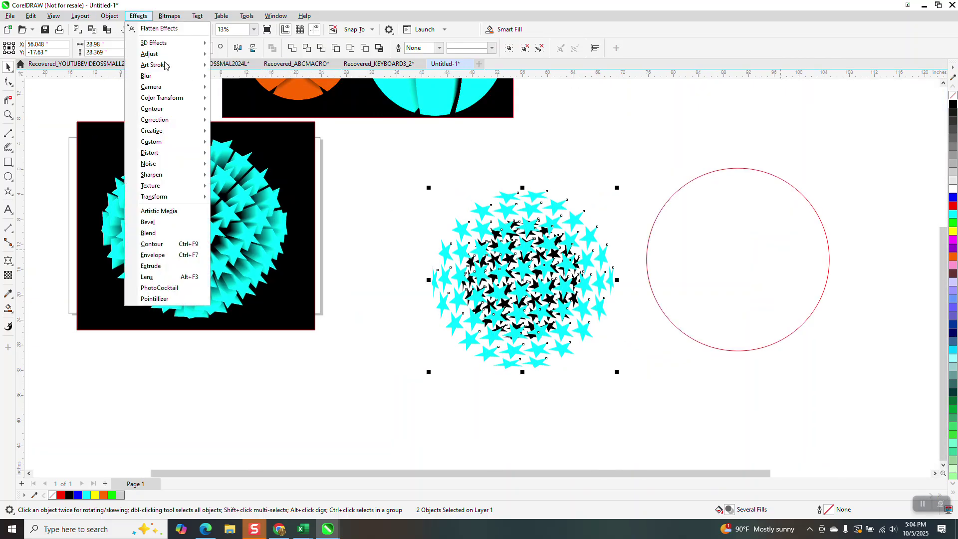
pyautogui.click(154, 235)
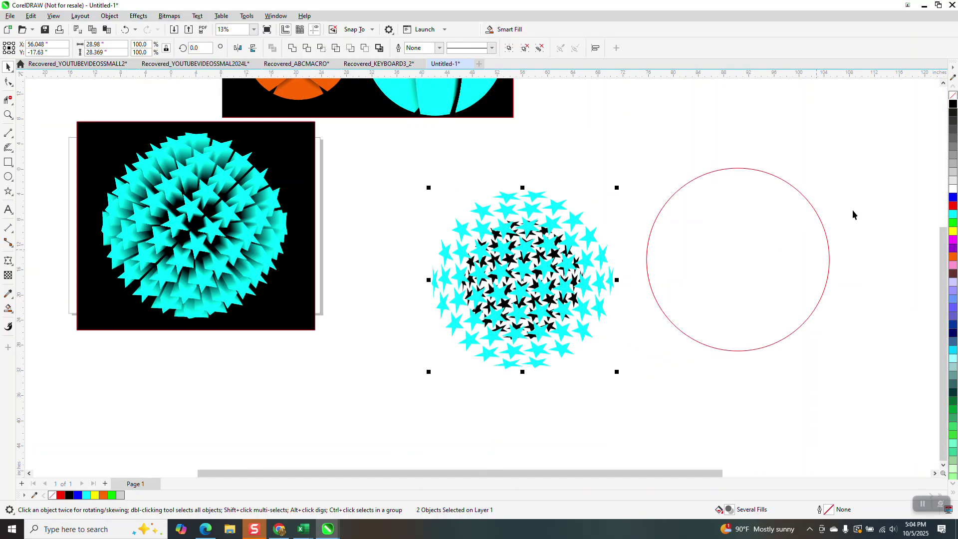
pyautogui.click(908, 269)
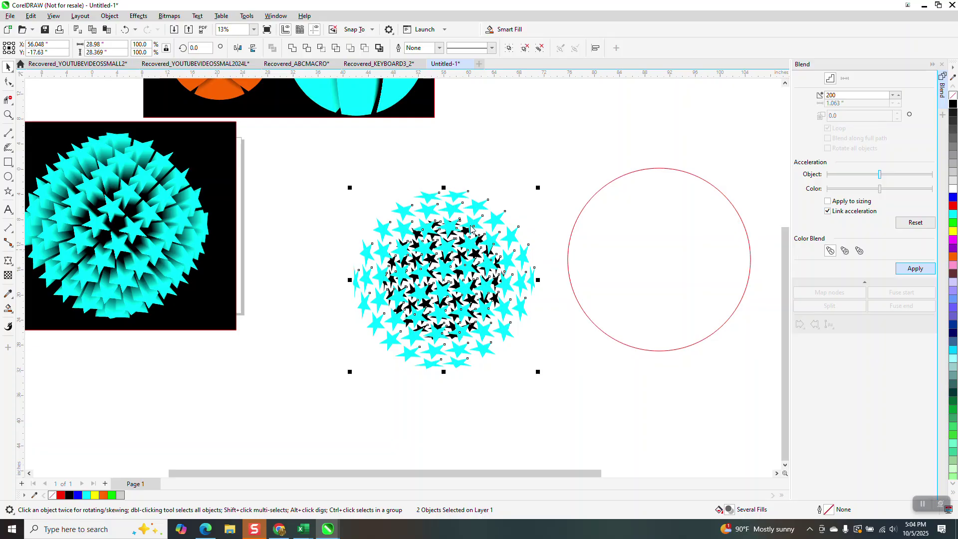
pyautogui.click(915, 268)
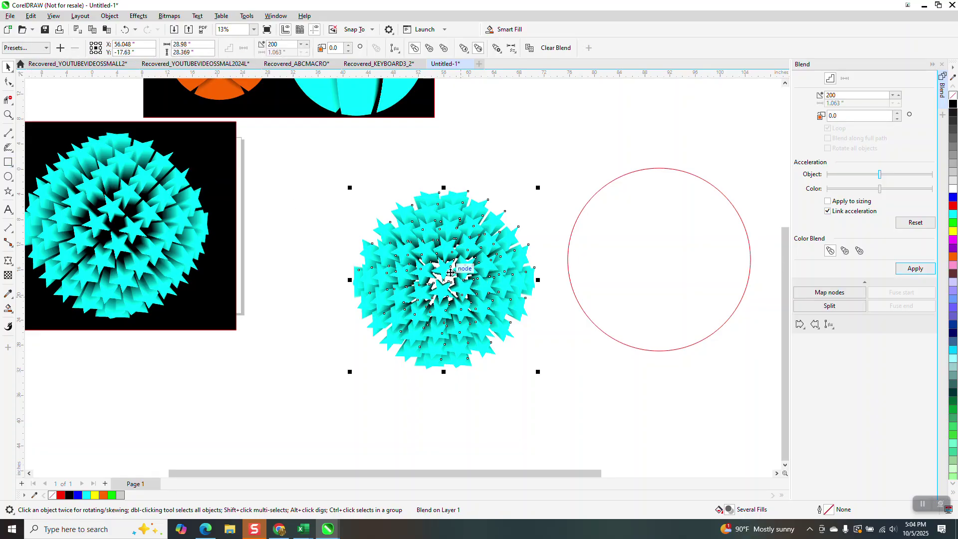
# Draw a rectangle about 34.5 by 33 inches around the star sphere, fill it black and send it behind the blend.
pyautogui.click(8, 162)
pyautogui.moveTo(337, 171); pyautogui.dragTo(553, 379)
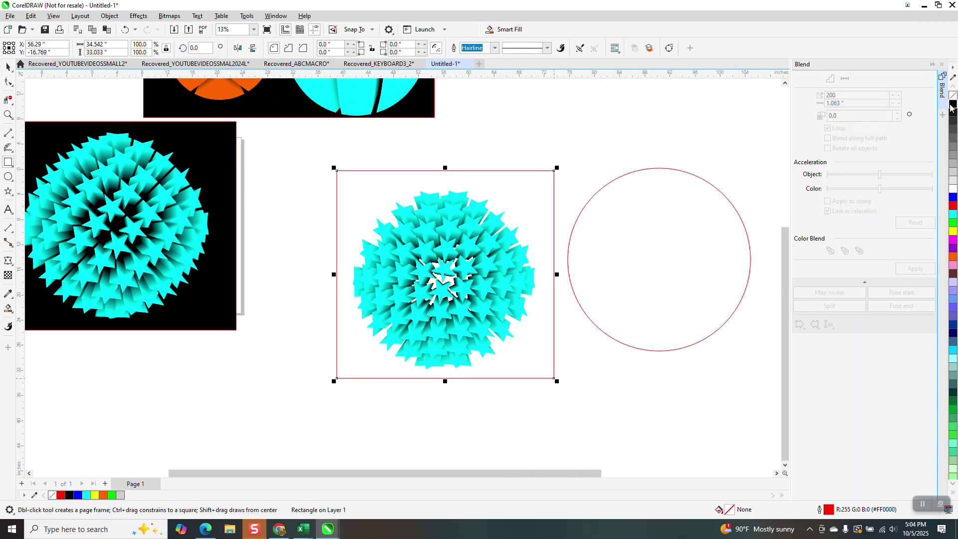
pyautogui.click(951, 104)
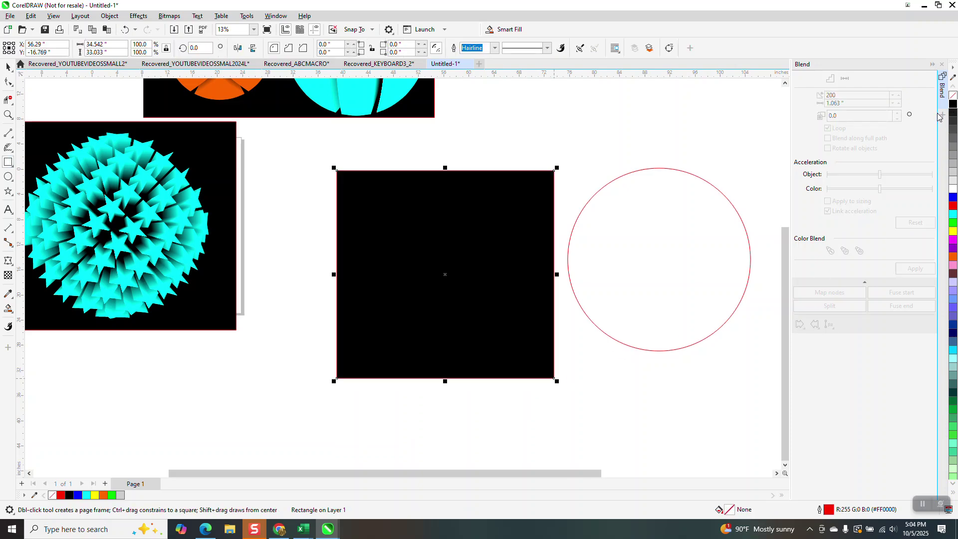
pyautogui.click(111, 17)
pyautogui.moveTo(134, 178)
pyautogui.click(252, 189)
# Delete the leftover red circle beside the star sphere.
pyautogui.click(8, 114)
pyautogui.click(487, 312)
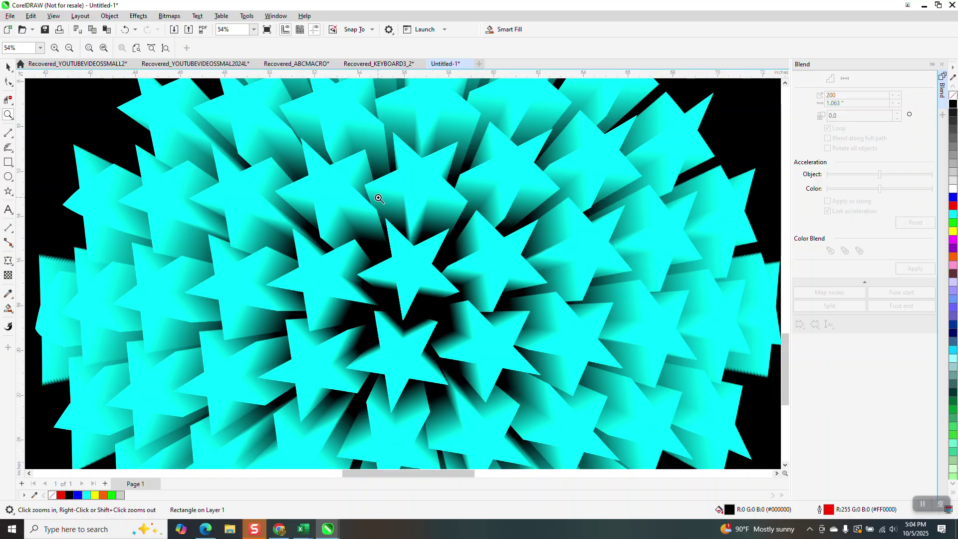
pyautogui.rightClick(379, 202)
pyautogui.scroll(-2, 376, 198)
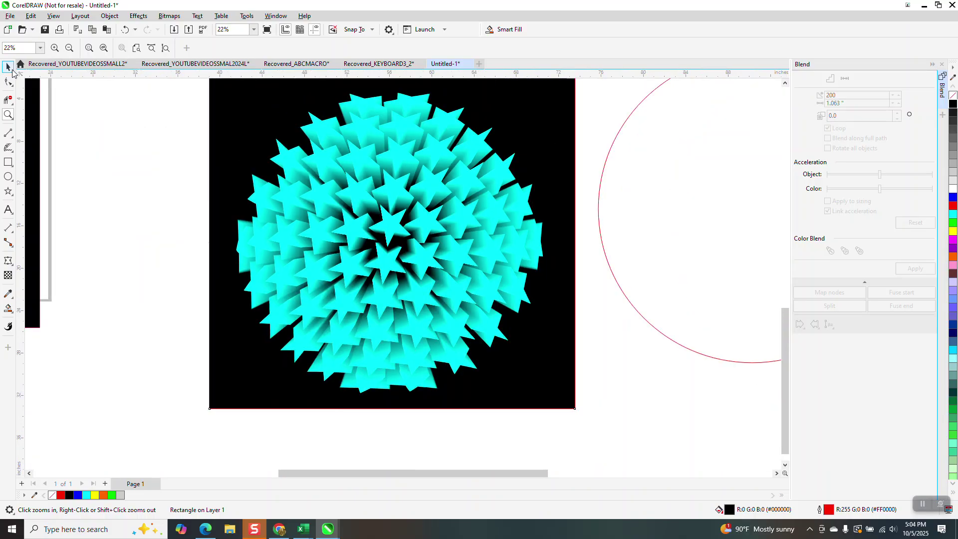
pyautogui.click(11, 70)
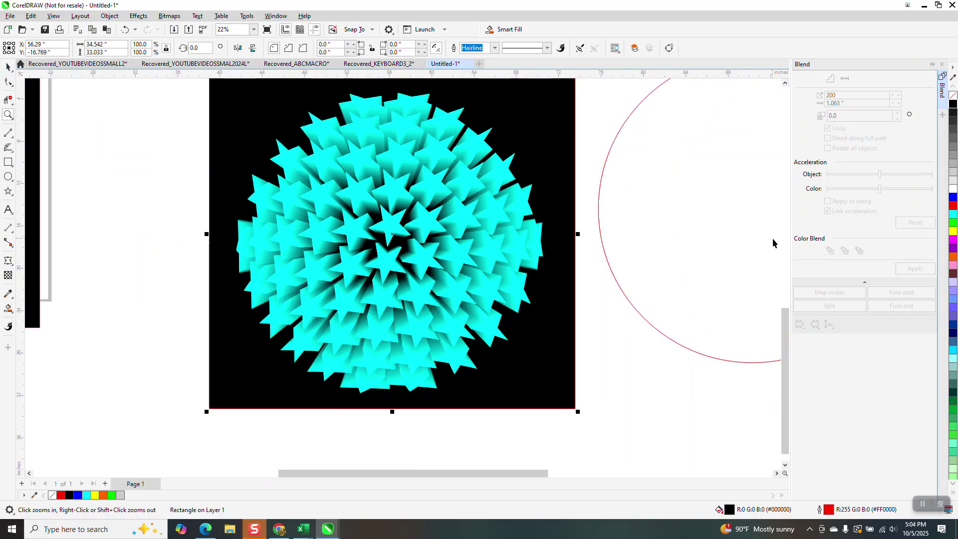
pyautogui.click(727, 231)
pyautogui.press('Delete')
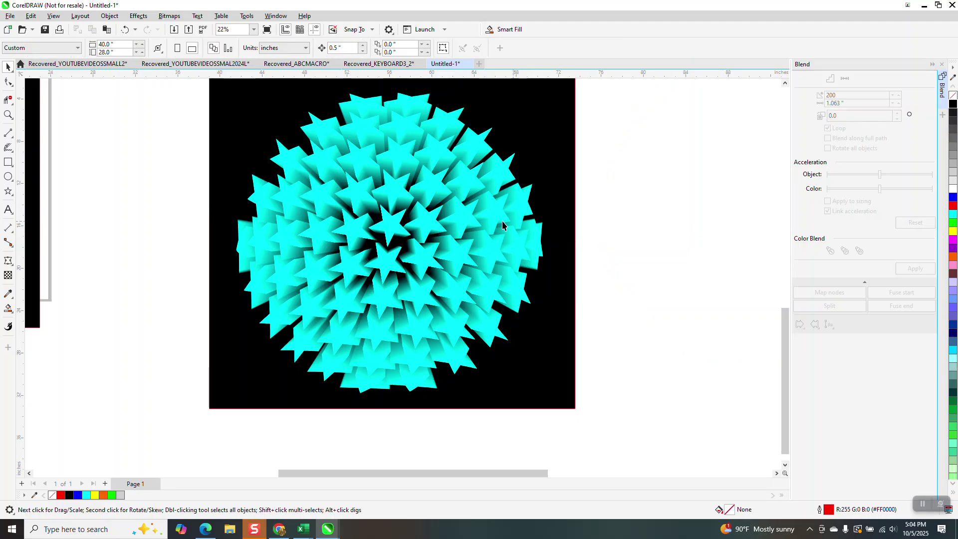
pyautogui.scroll(-2, 501, 221)
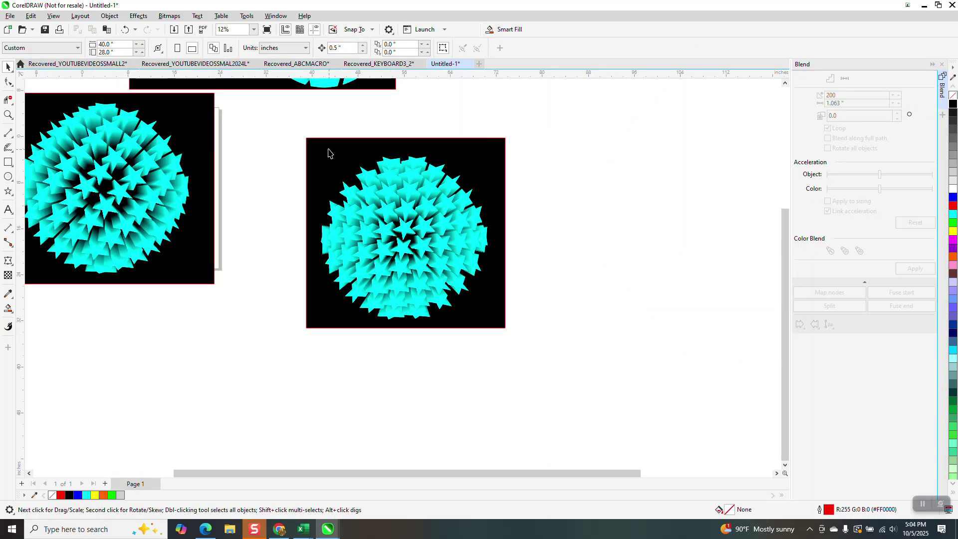
pyautogui.moveTo(789, 289); pyautogui.dragTo(769, 274)
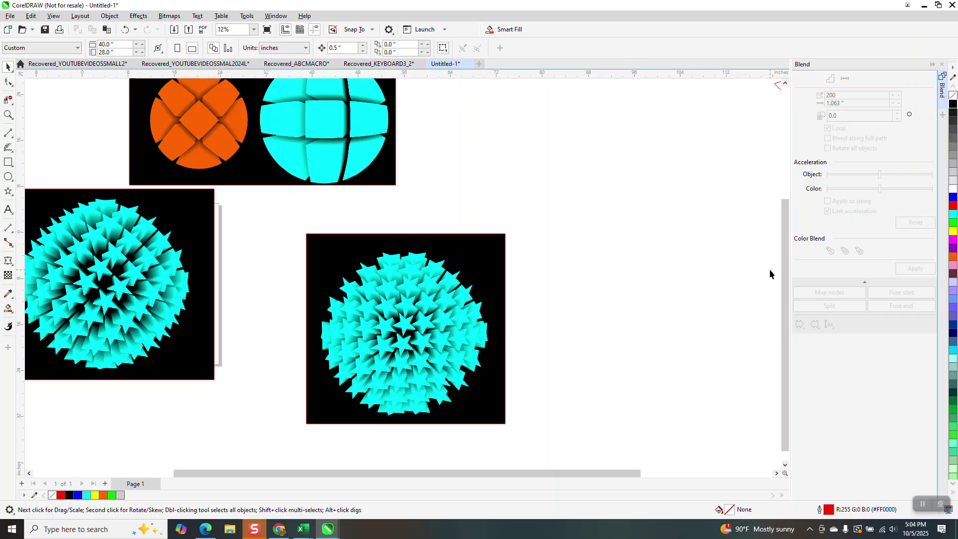